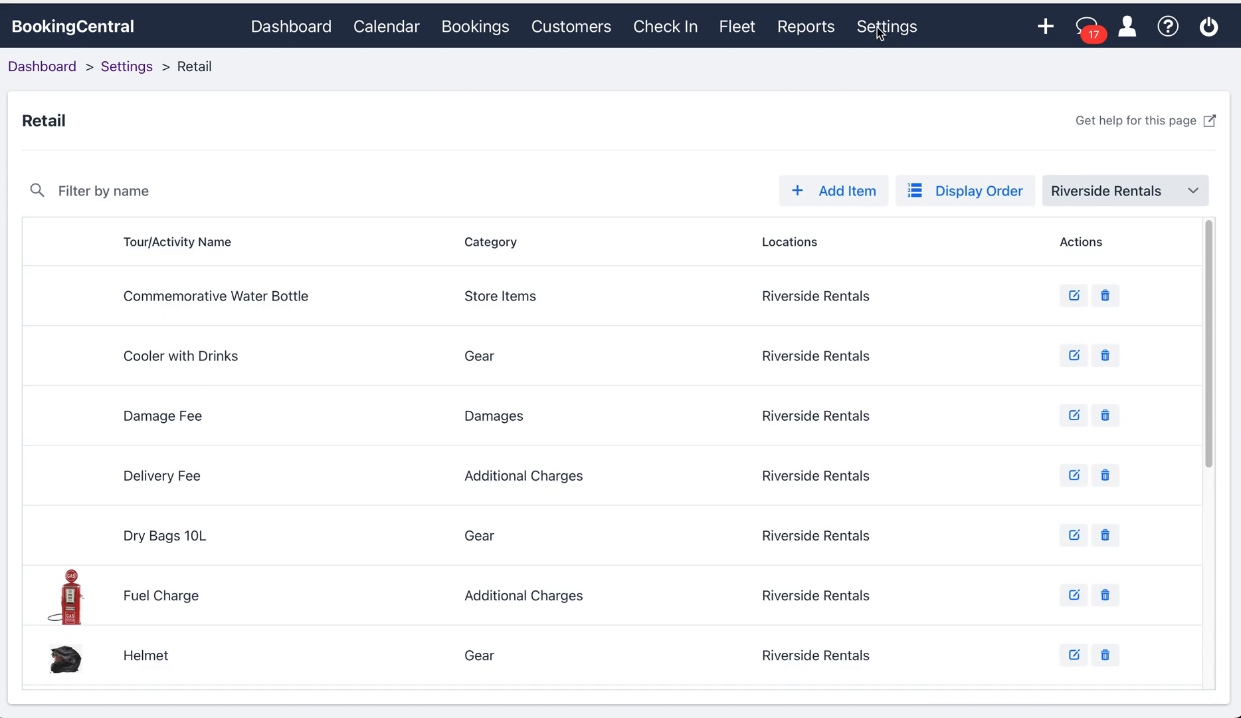
Step: From Settings > Retail, open the Fuel Charge item ($3.99, Additional Charges) for editing
click(896, 33)
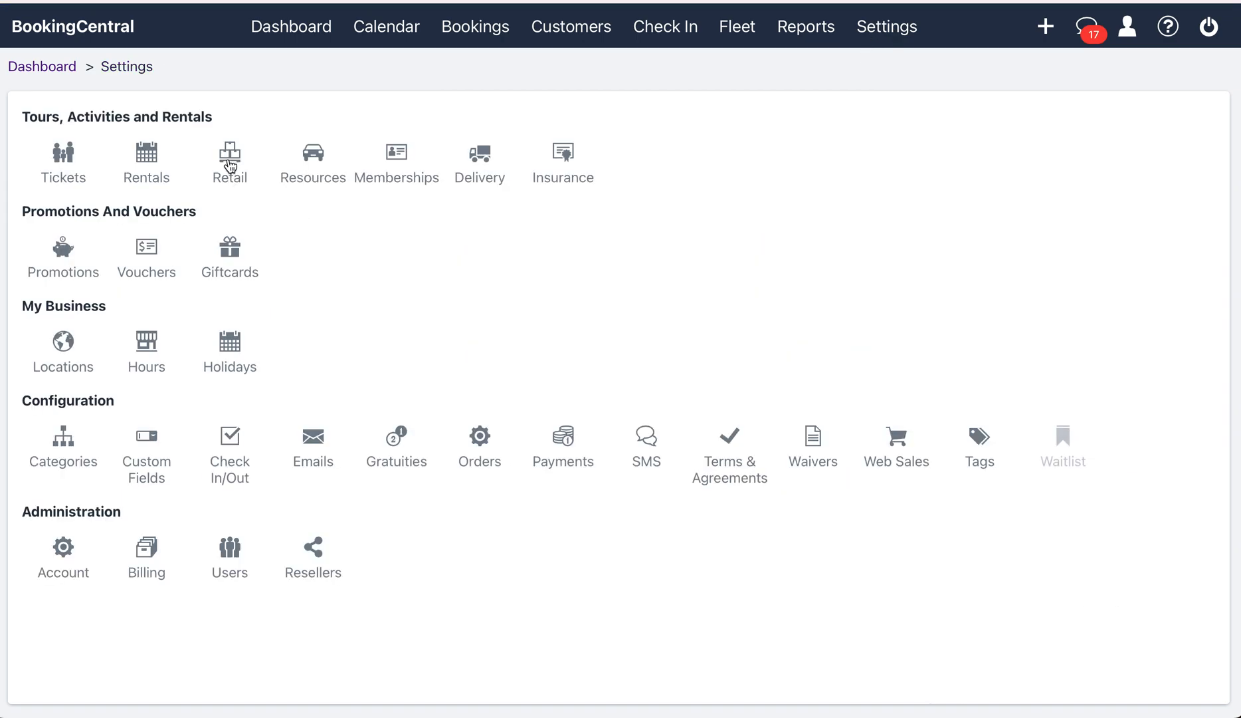
click(230, 166)
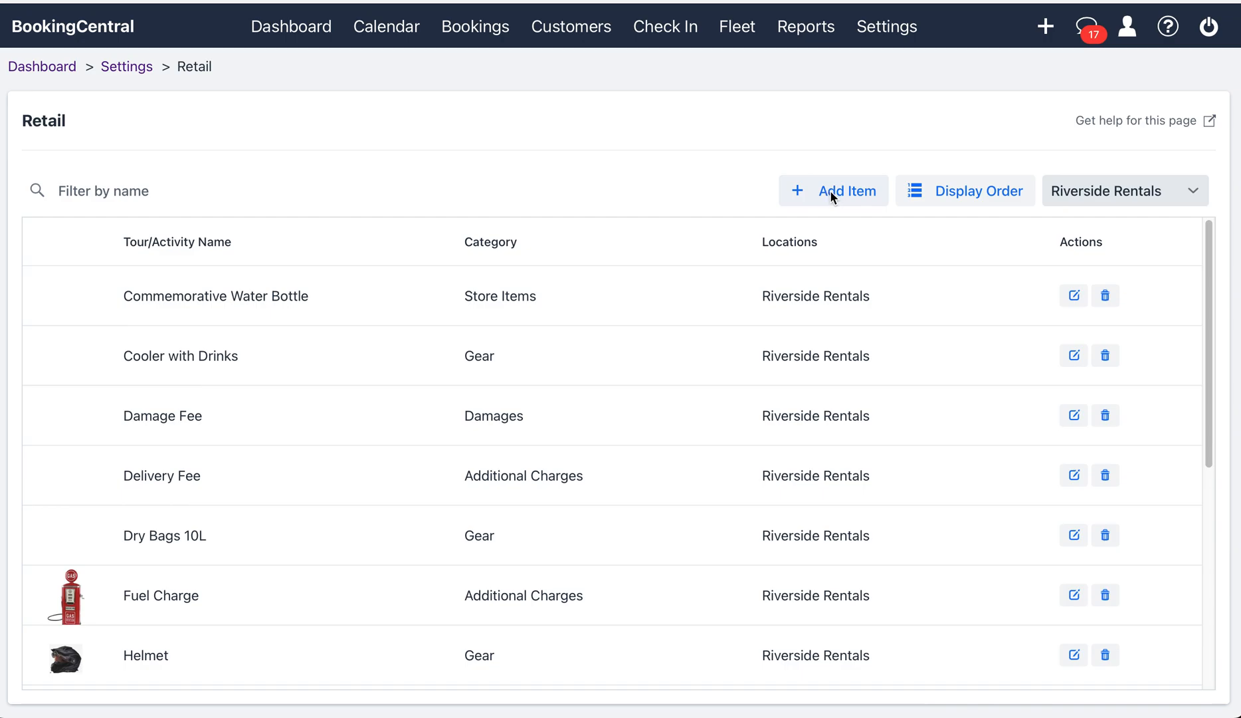
click(806, 596)
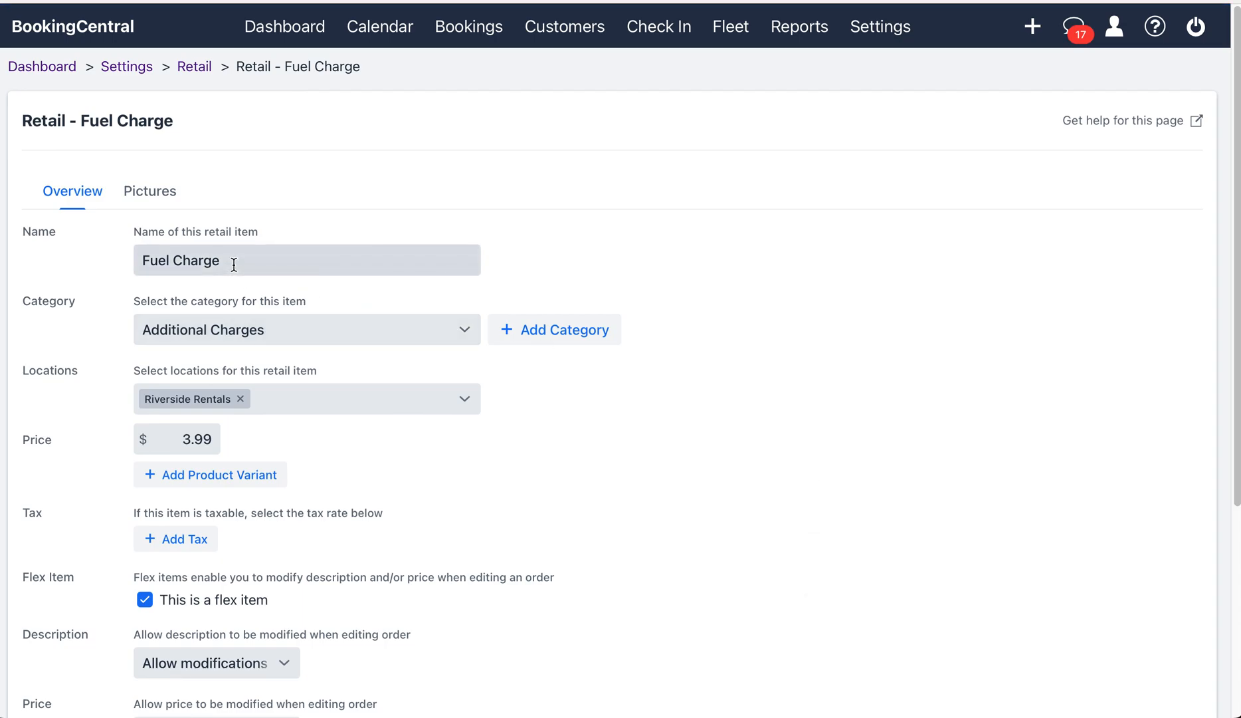
drag(228, 261, 138, 260)
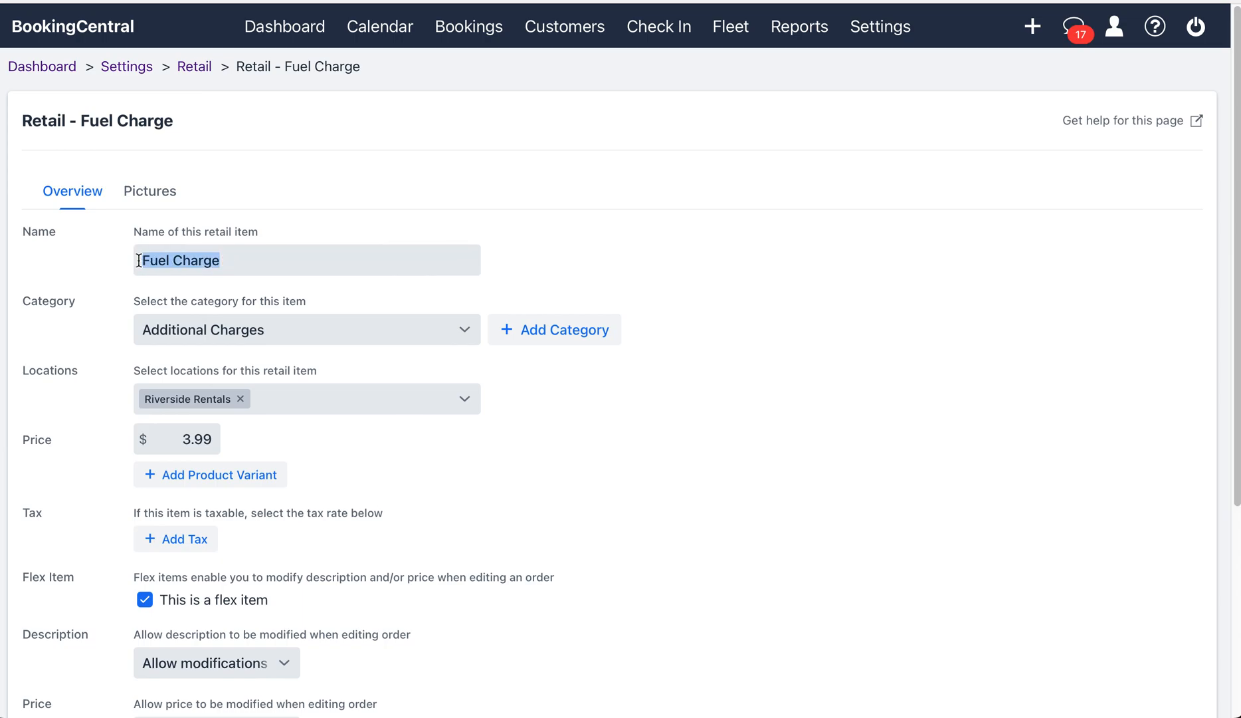
click(591, 273)
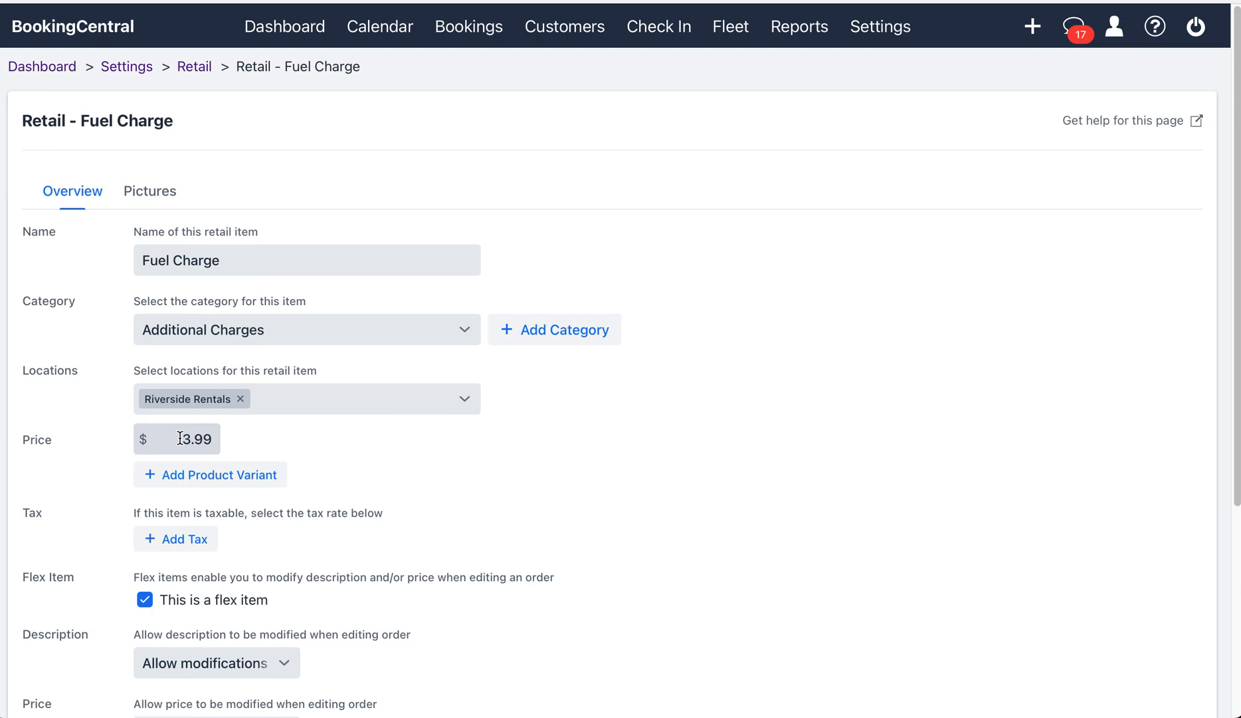
scroll(456, 475, down, 1)
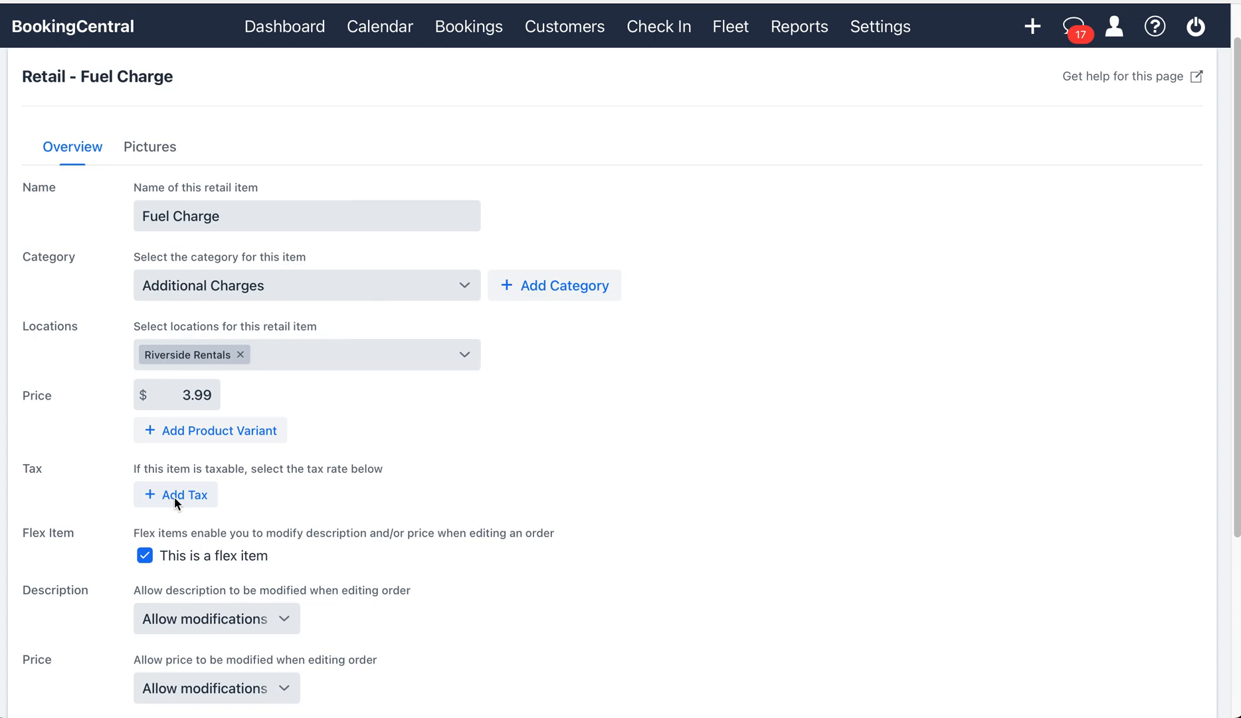
scroll(443, 496, down, 2)
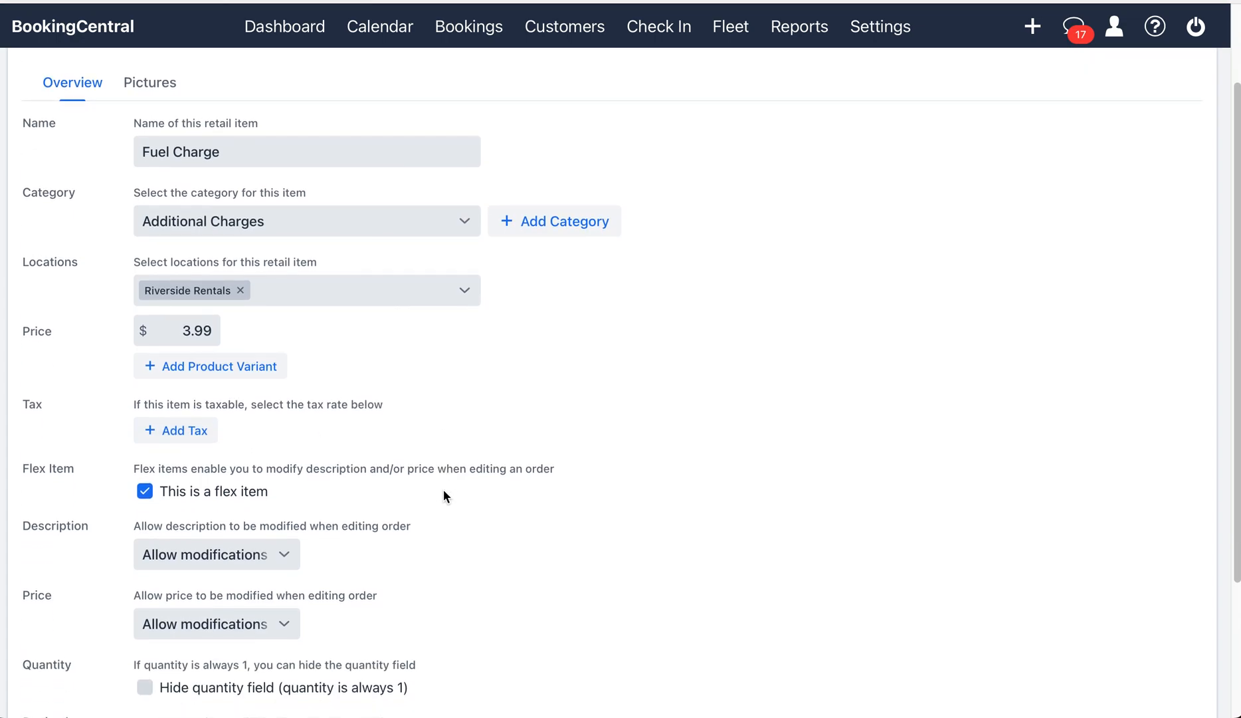
scroll(444, 492, down, 2)
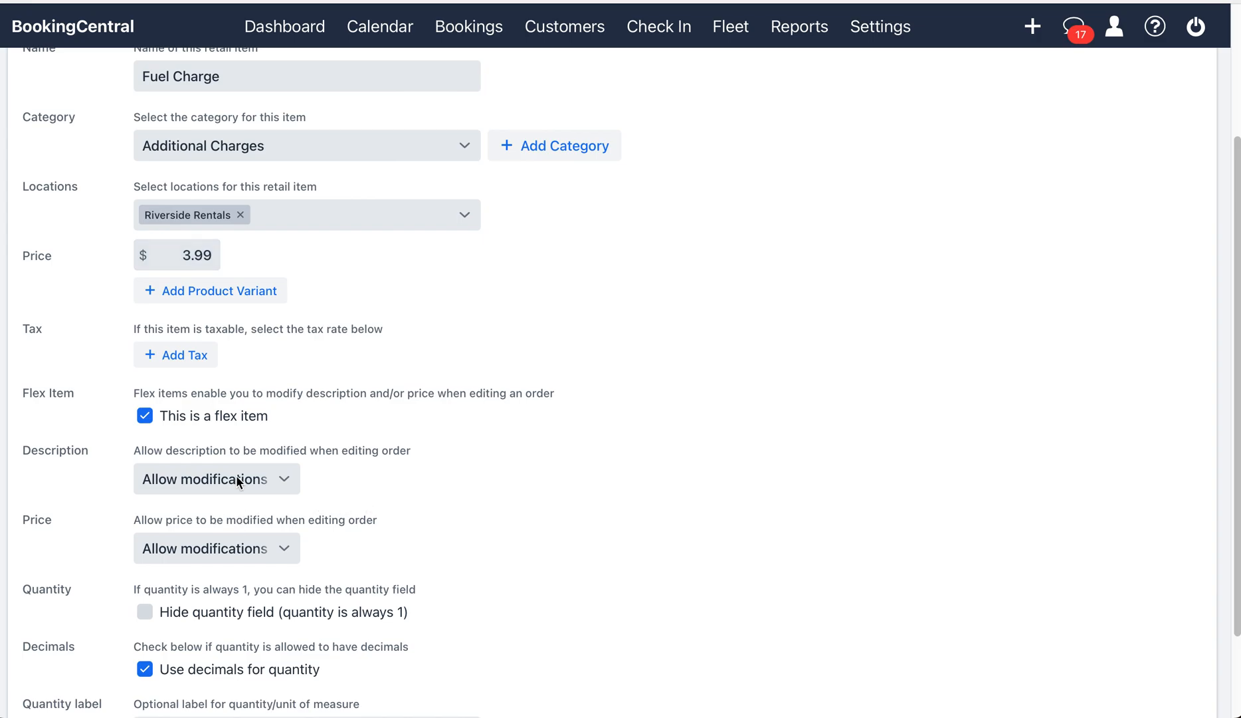
scroll(334, 456, up, 1)
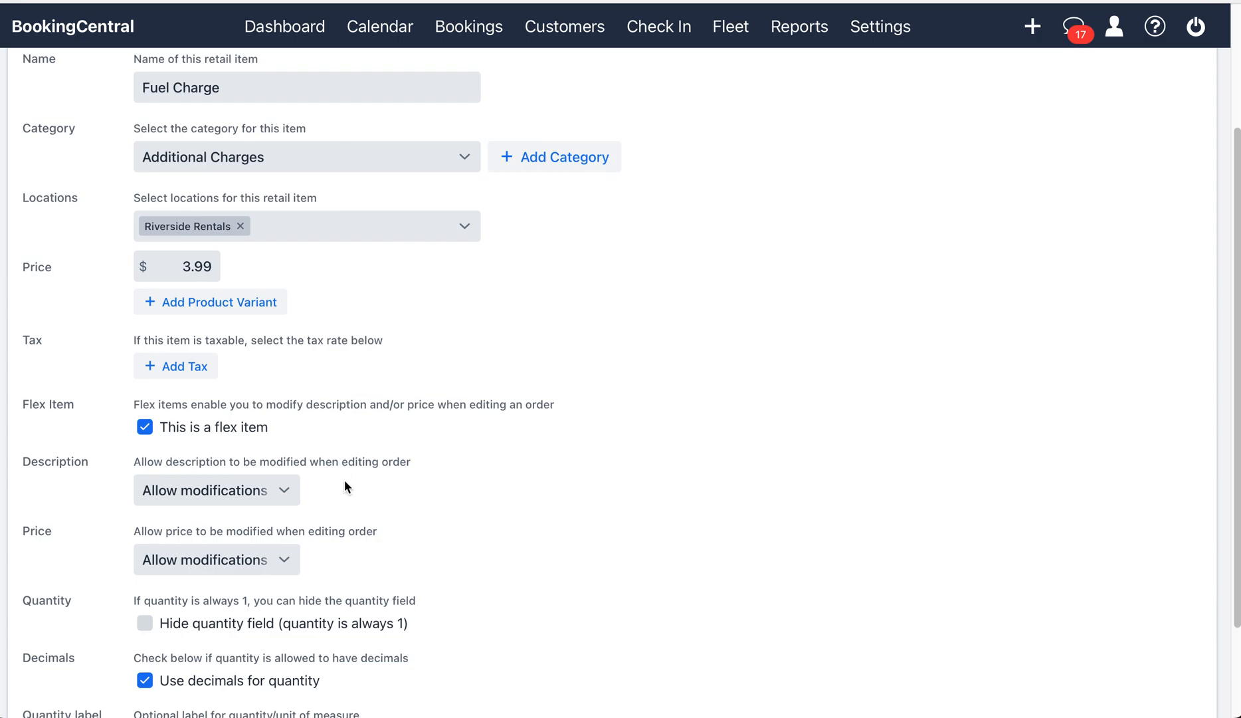
scroll(349, 458, down, 2)
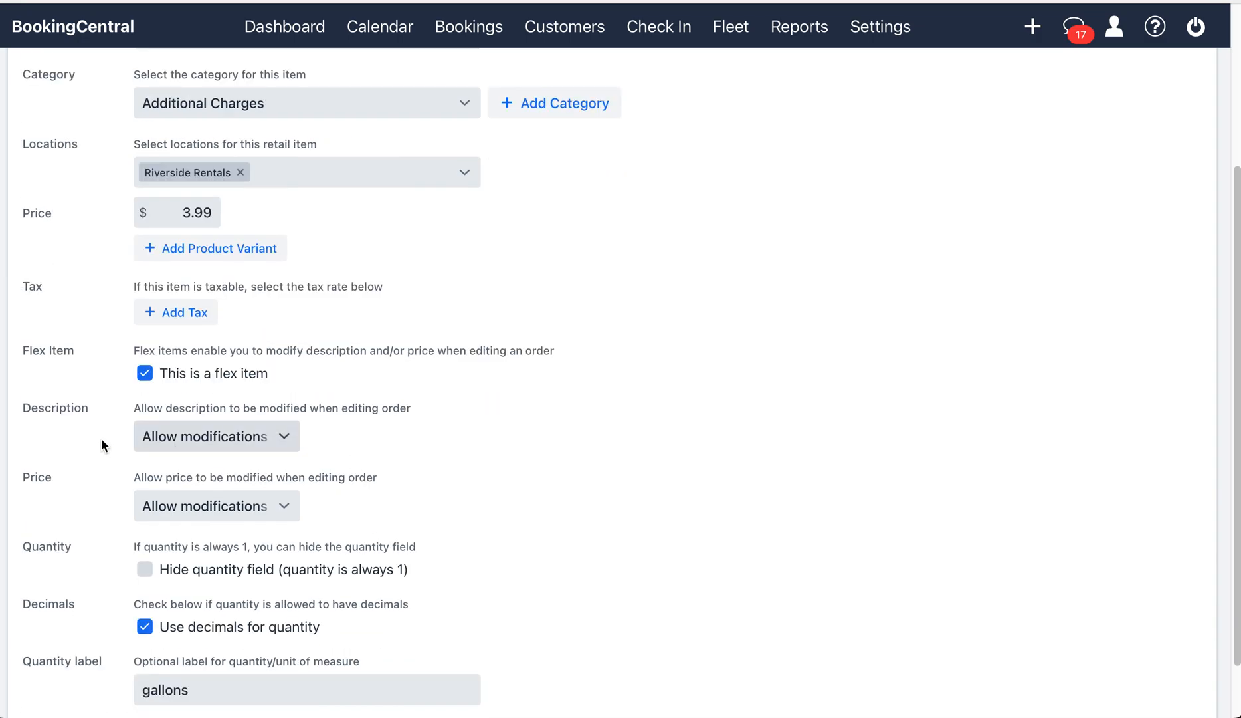
click(286, 435)
click(264, 472)
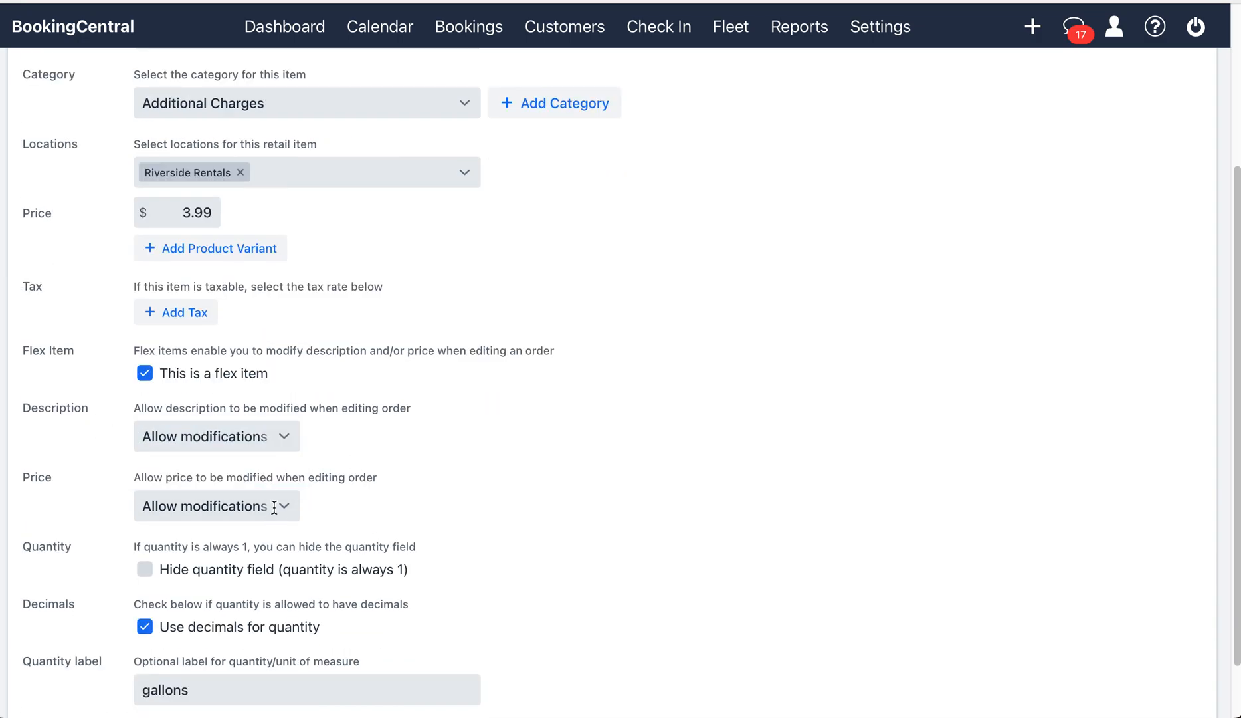
scroll(391, 507, down, 2)
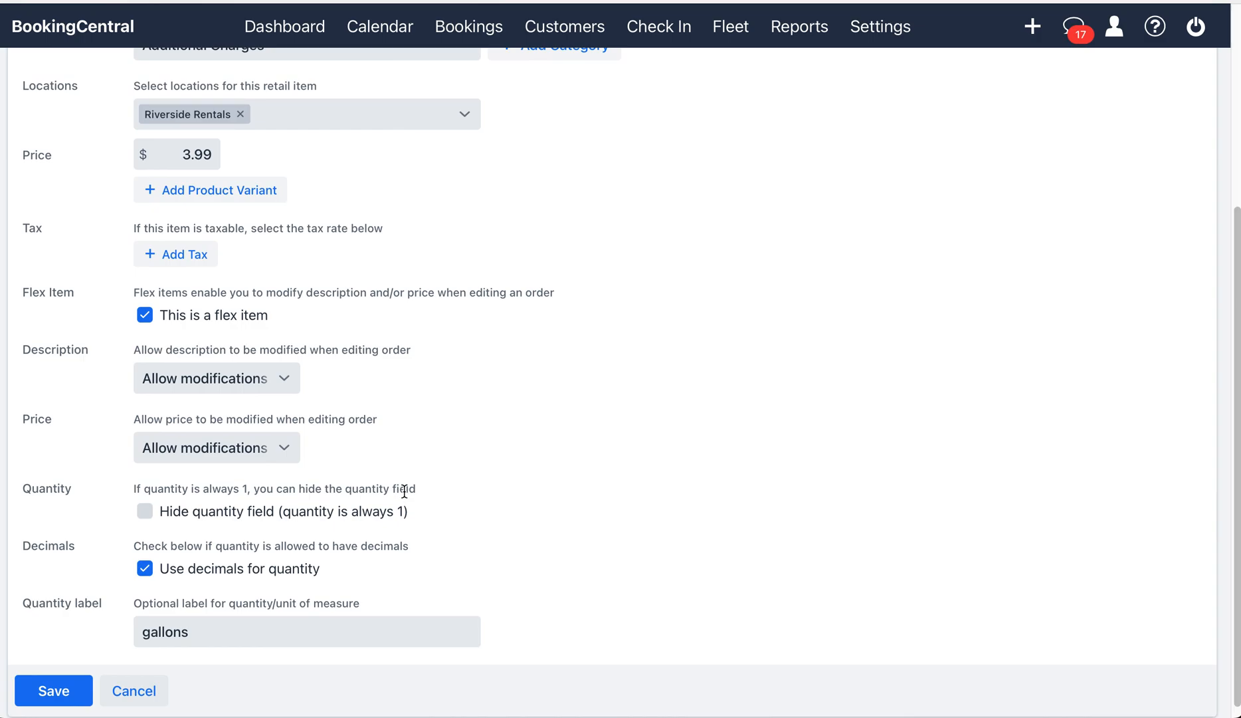
scroll(406, 488, up, 3)
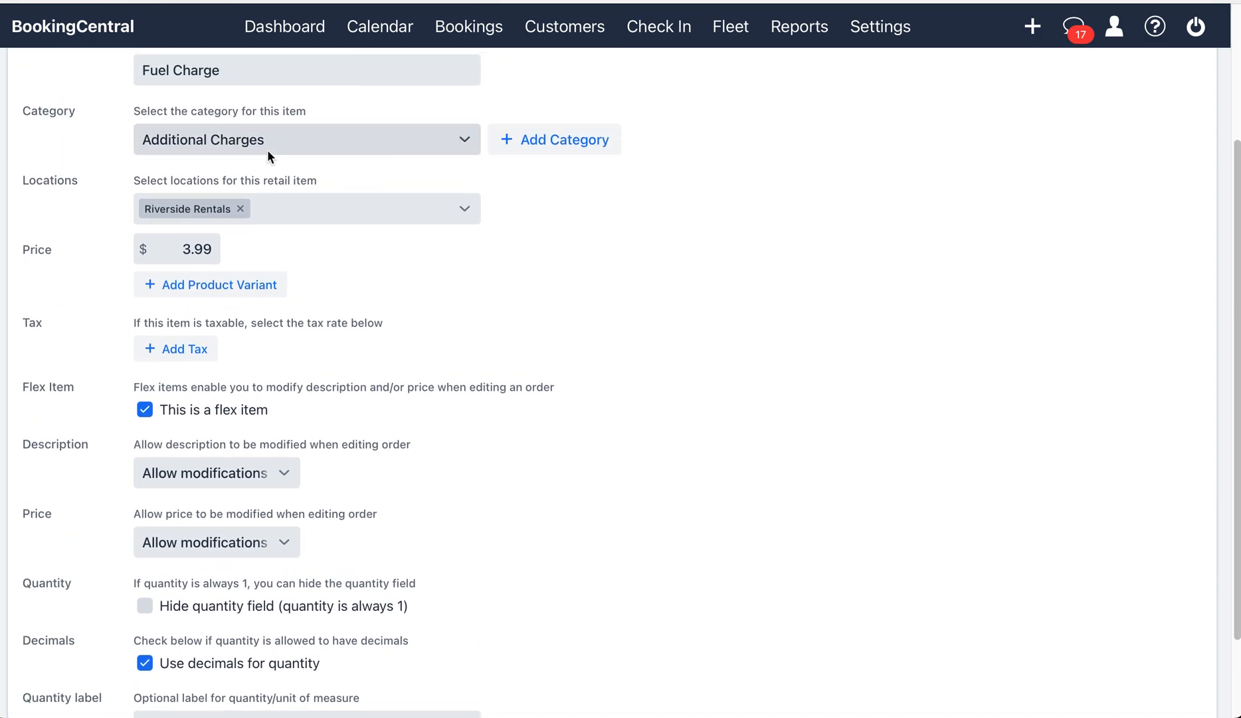
scroll(424, 318, down, 2)
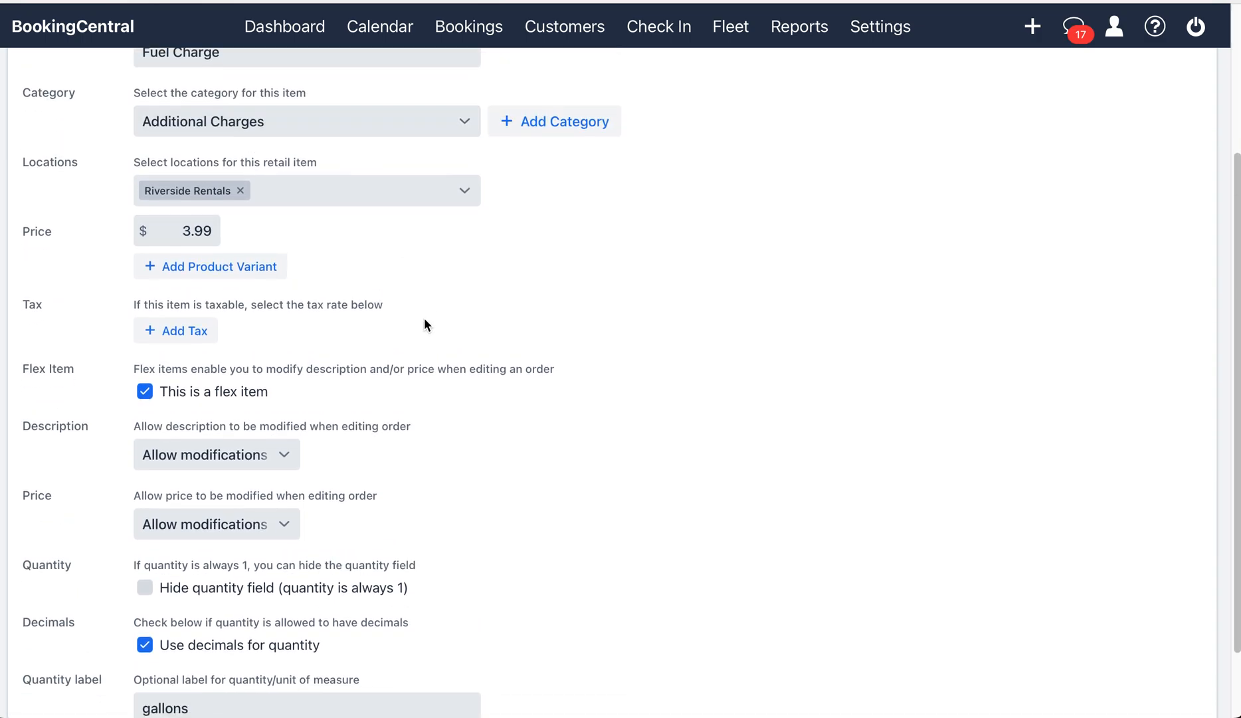
Step: Save the Fuel Charge retail item's settings without changing anything
scroll(425, 324, down, 1)
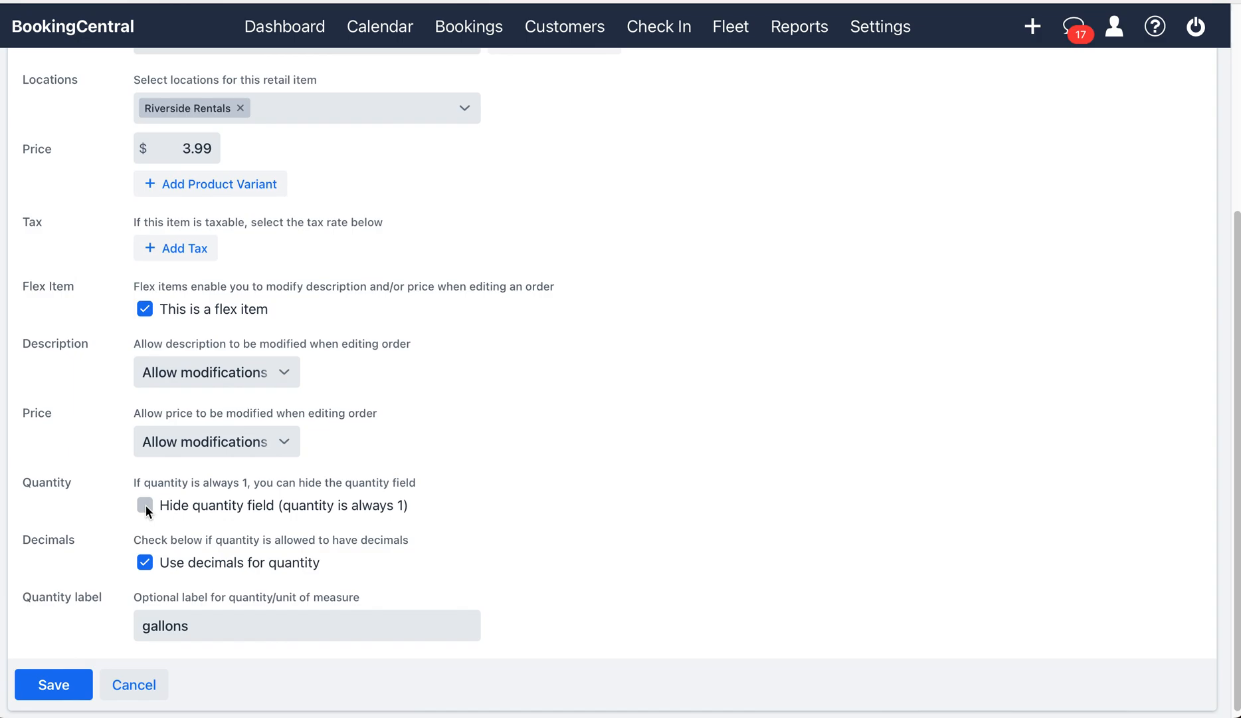
scroll(339, 313, up, 2)
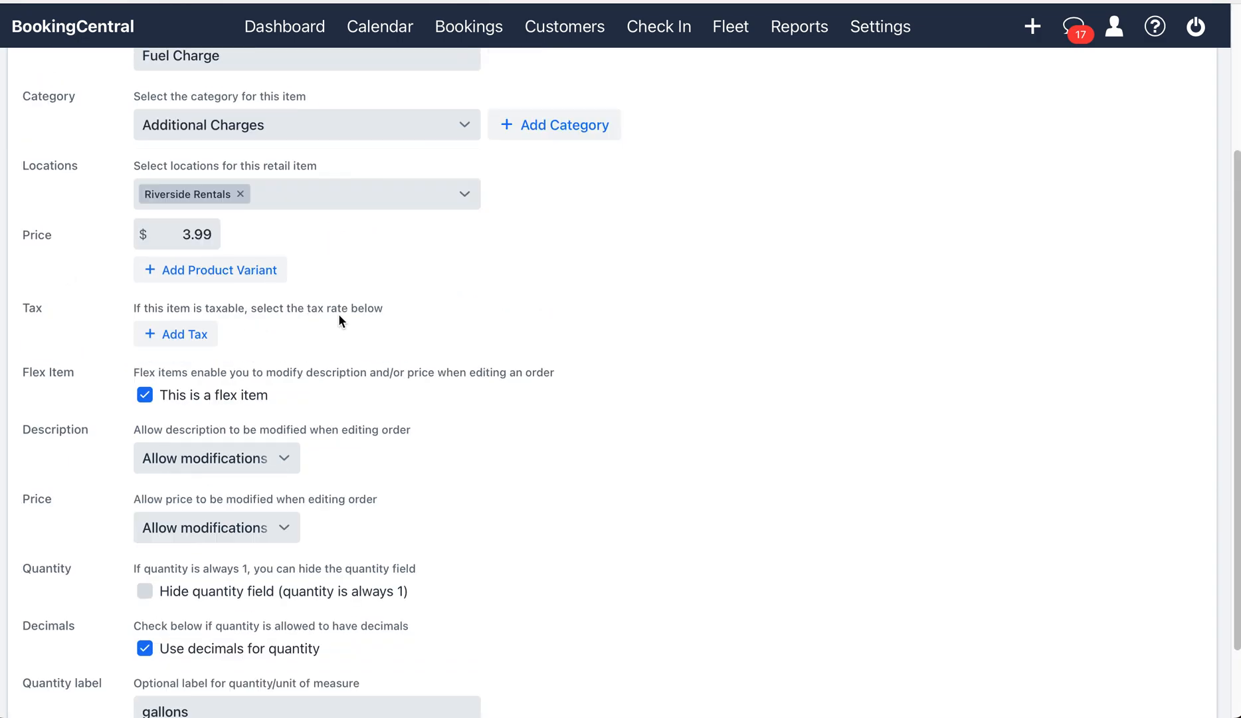
scroll(339, 321, down, 2)
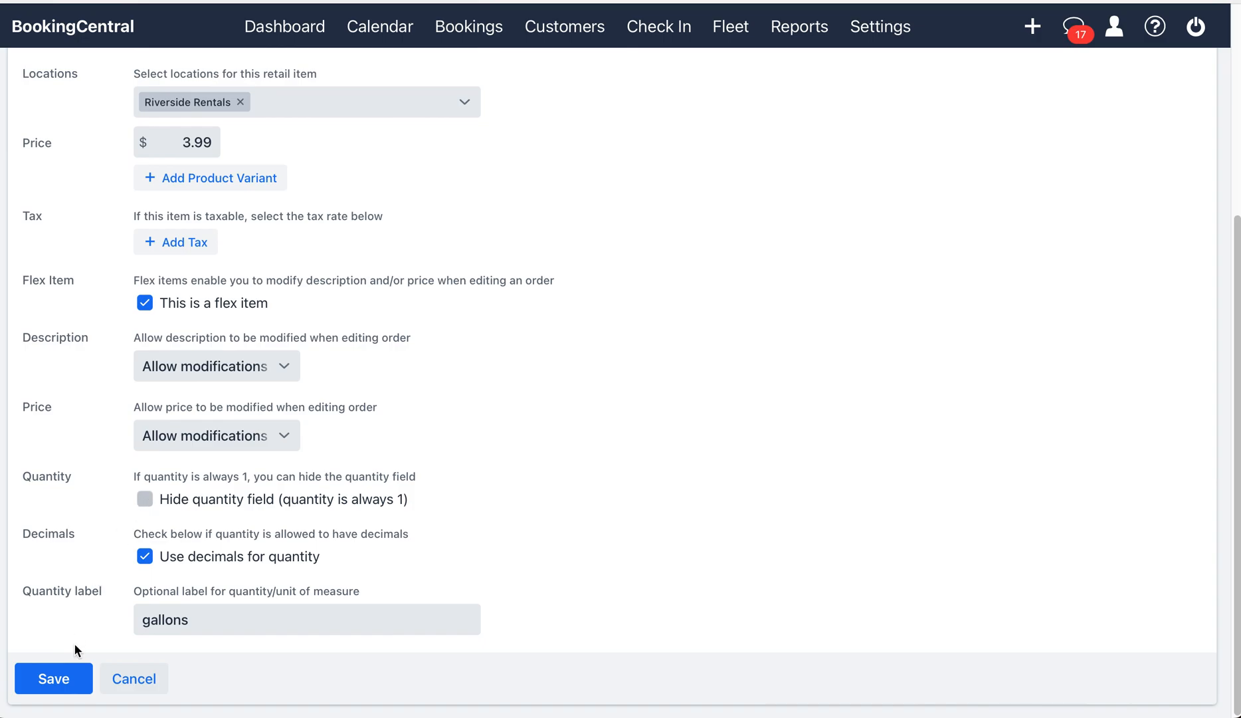
click(62, 684)
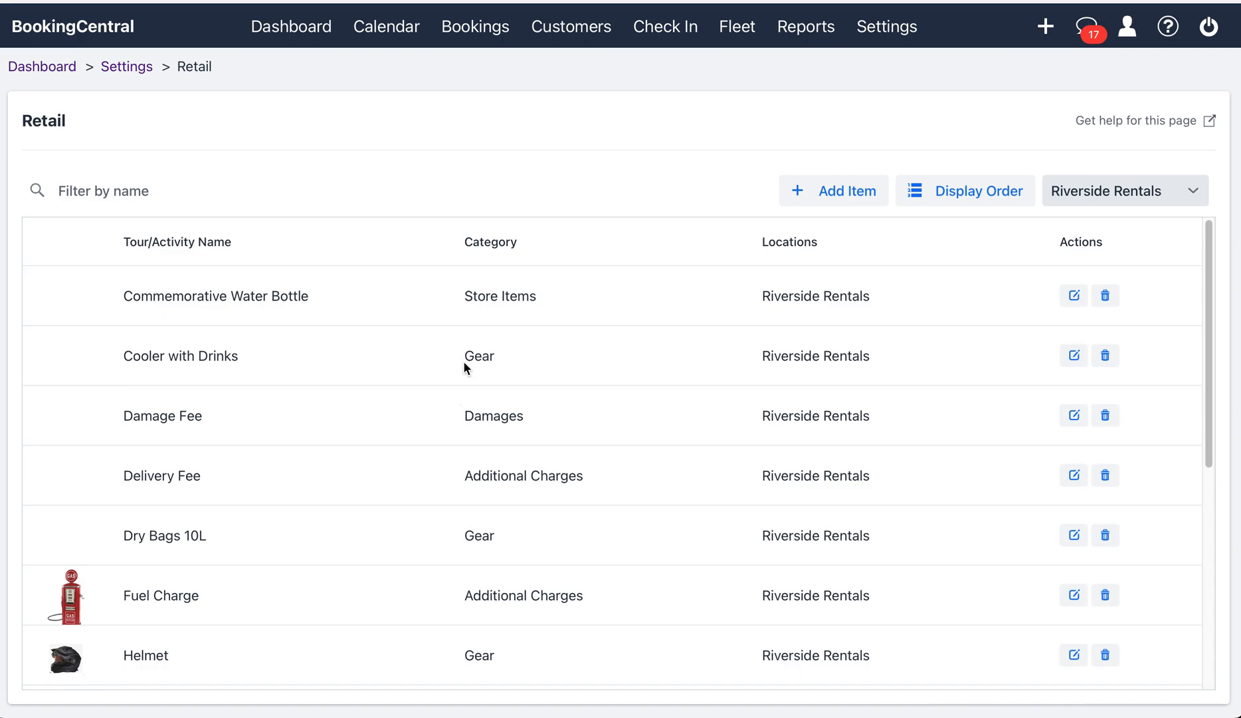
Step: Open order RR-001422's details from the dashboard's New orders list
click(299, 35)
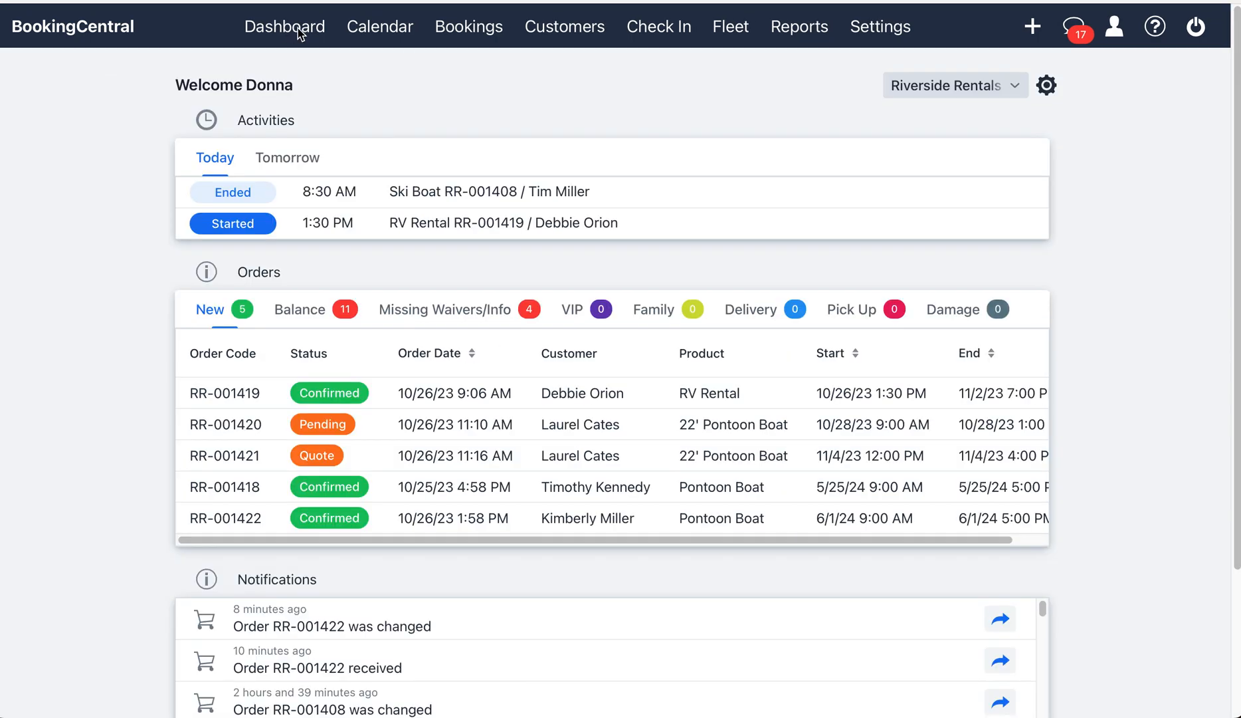
click(623, 523)
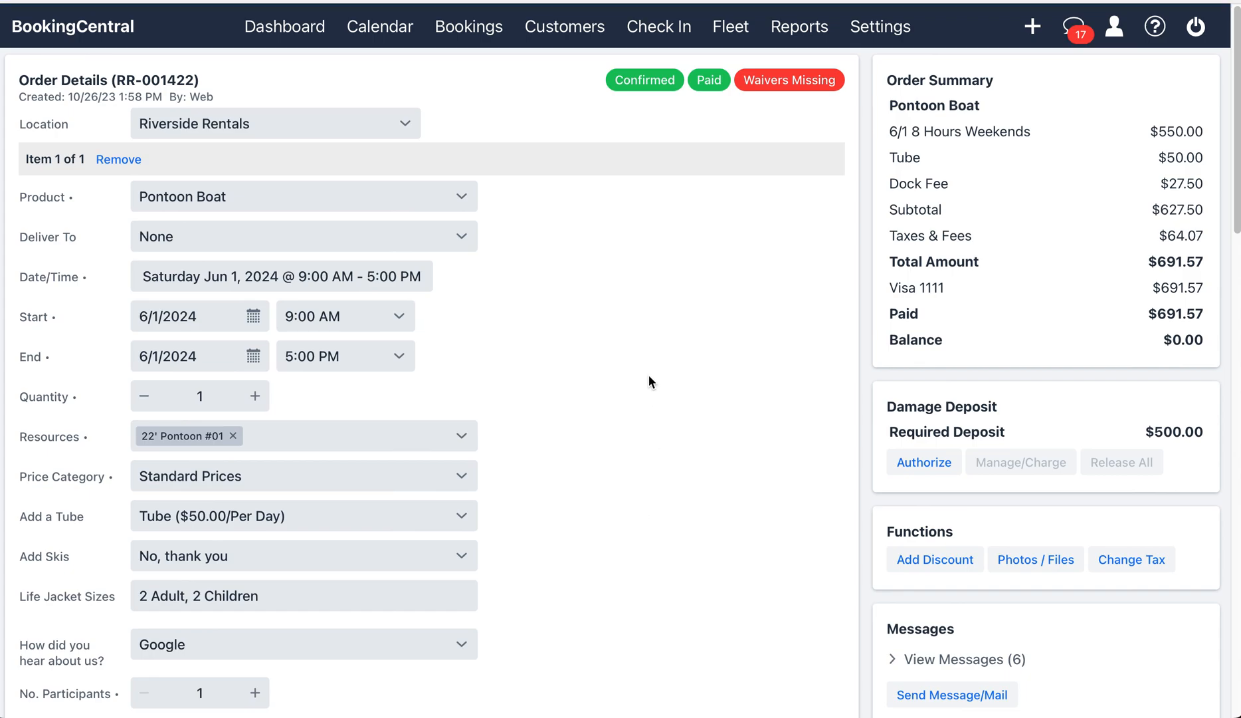
Step: Add a retail line to the order with product Fuel Charge at $3.99
scroll(649, 376, down, 5)
scroll(649, 375, down, 1)
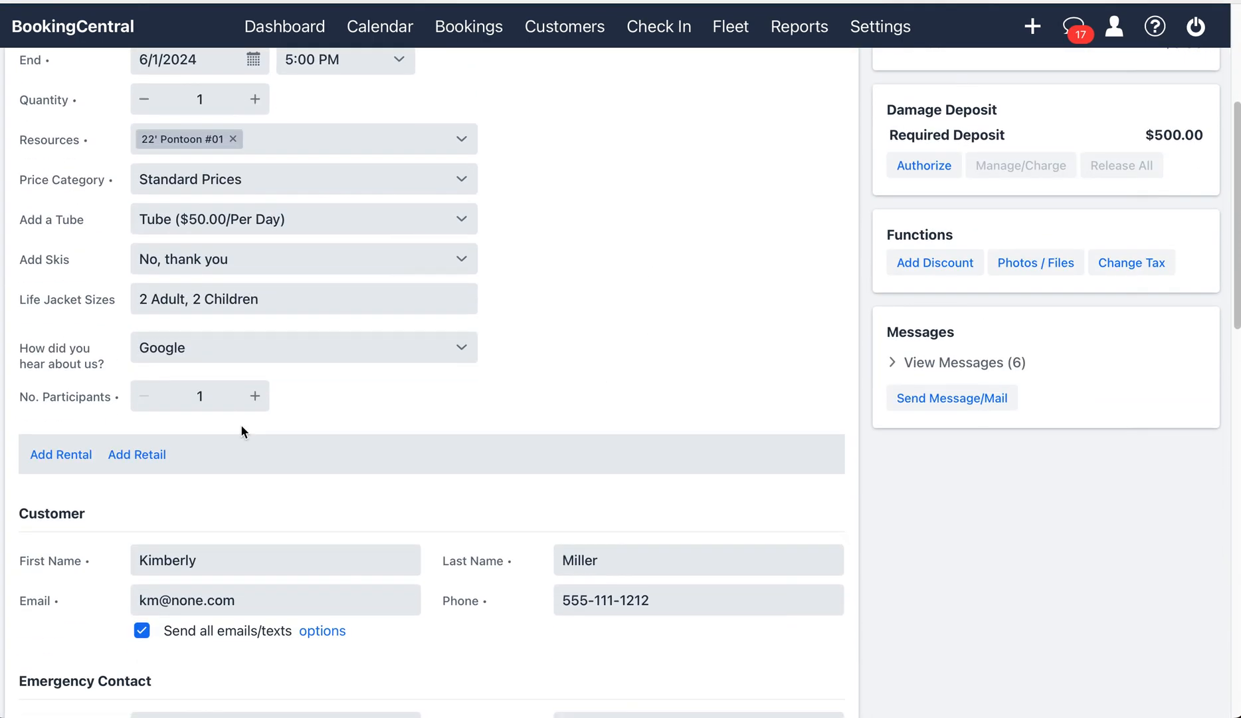
click(146, 454)
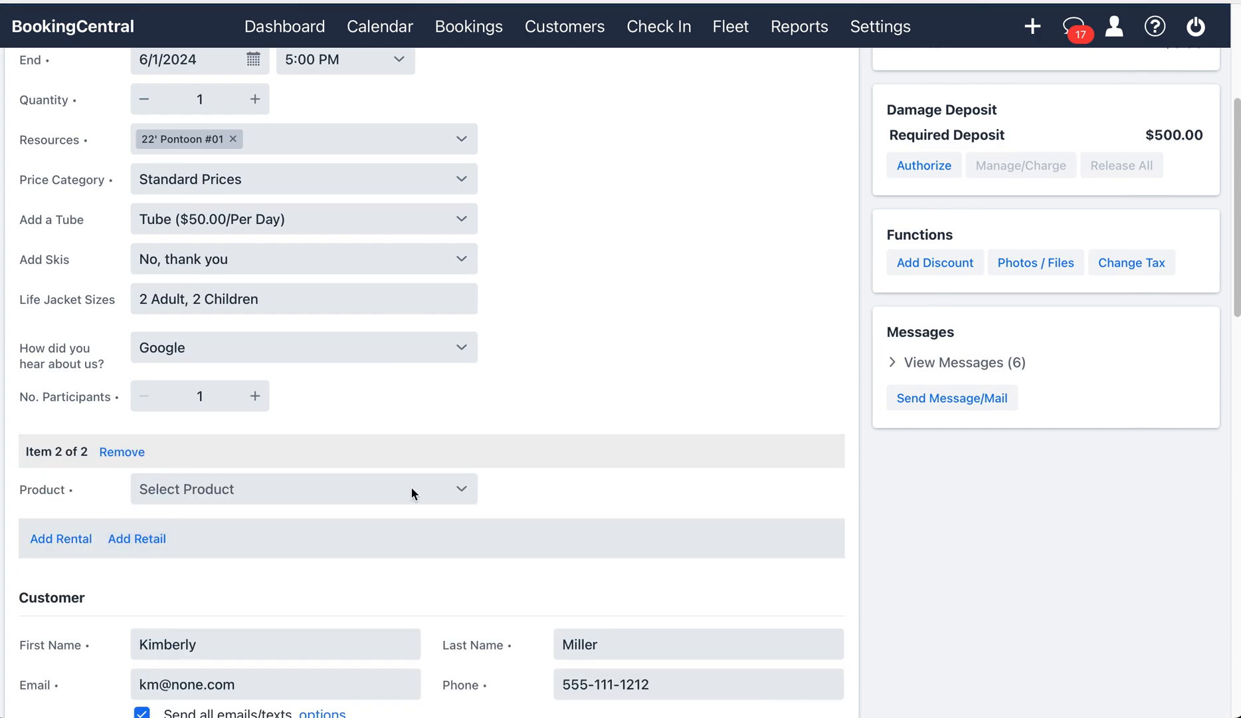
click(457, 490)
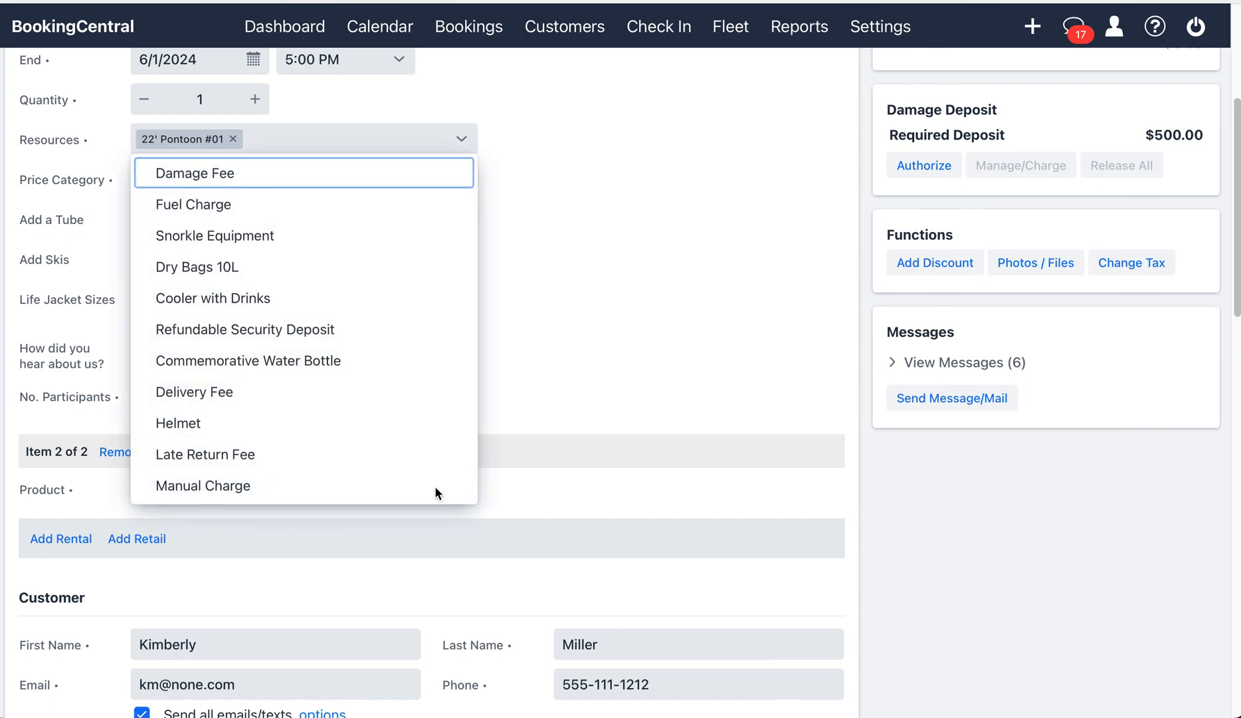
click(193, 204)
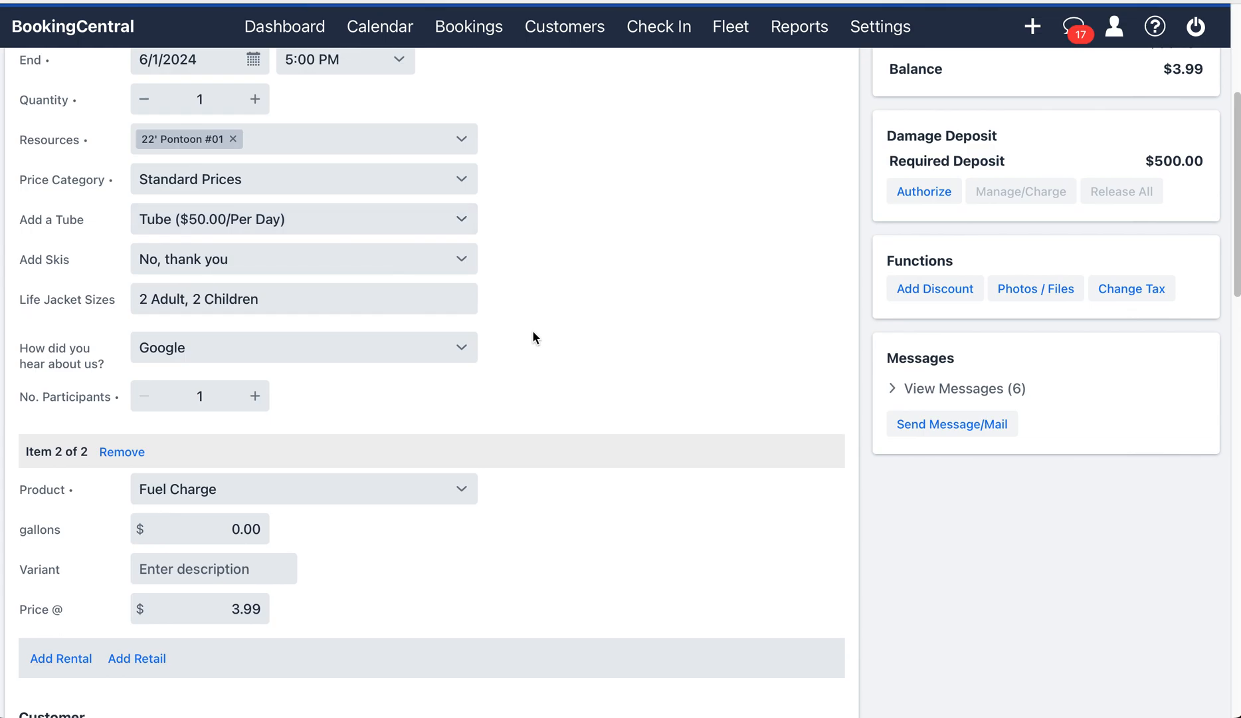
Step: Change the Fuel Charge quantity from 0.00 to 5.15 gallons
scroll(532, 329, down, 1)
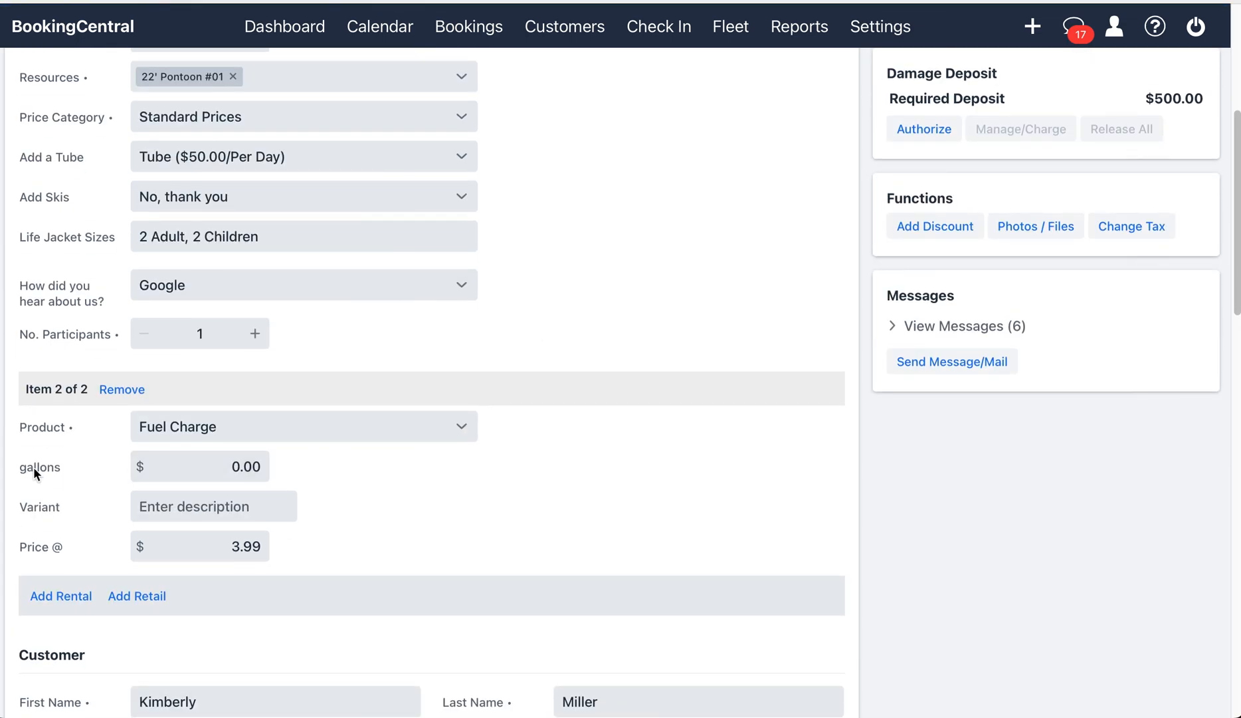
click(236, 465)
key(Delete)
text(5)
key(shift+Right)
key(shift+Right)
key(shift+Right)
text(.15)
Step: Set the Fuel Charge variant to 'fuel used' and check the $20.55 balance in the summary
click(173, 507)
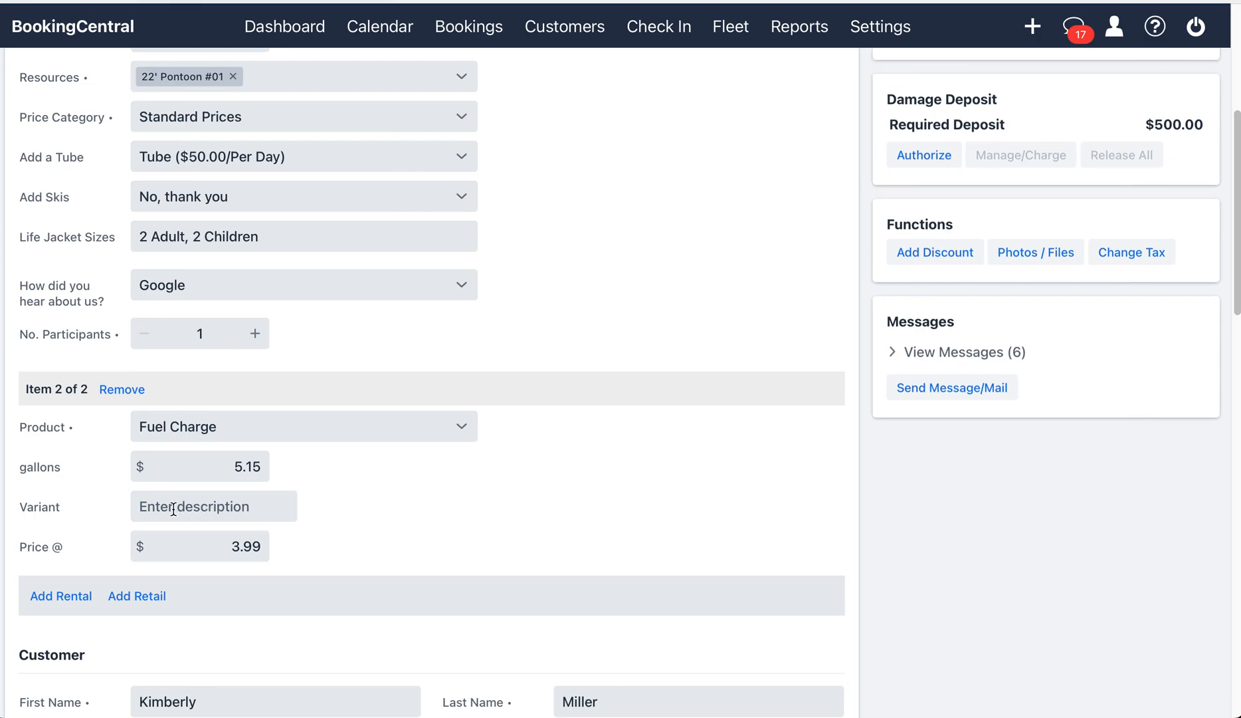
text(fuel used)
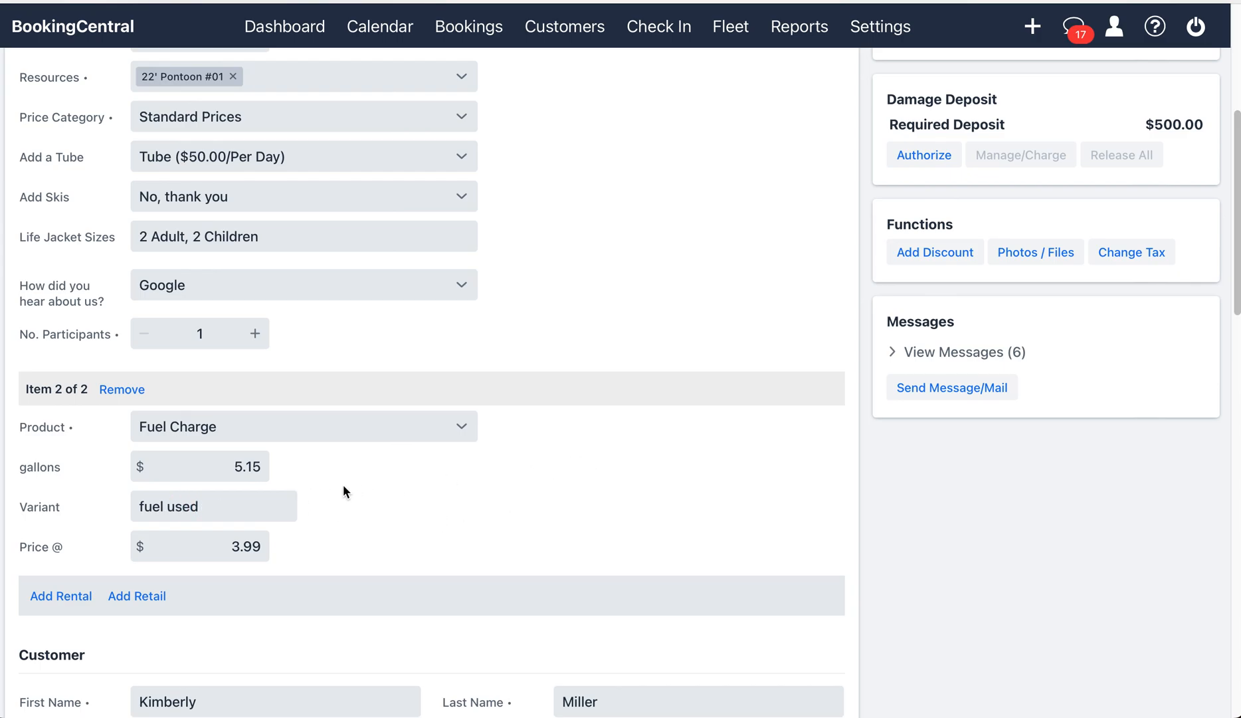
scroll(665, 367, up, 4)
scroll(693, 367, up, 1)
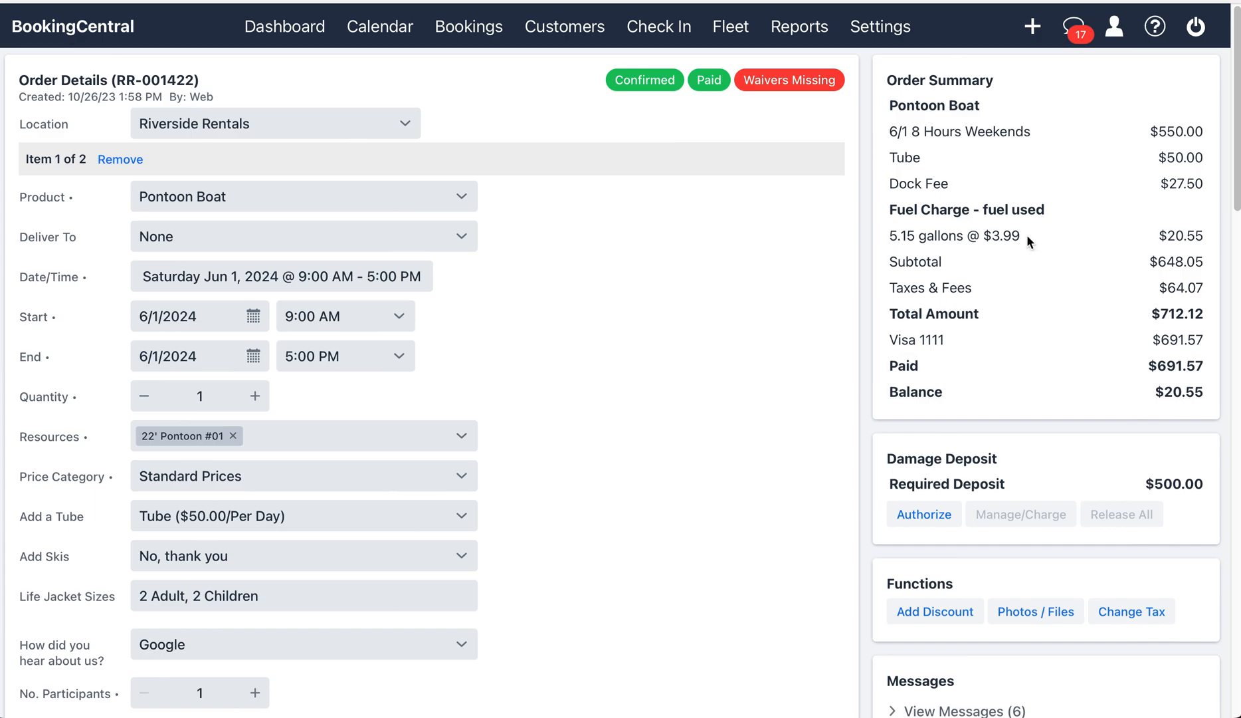
double_click(1195, 235)
click(746, 371)
scroll(745, 370, down, 5)
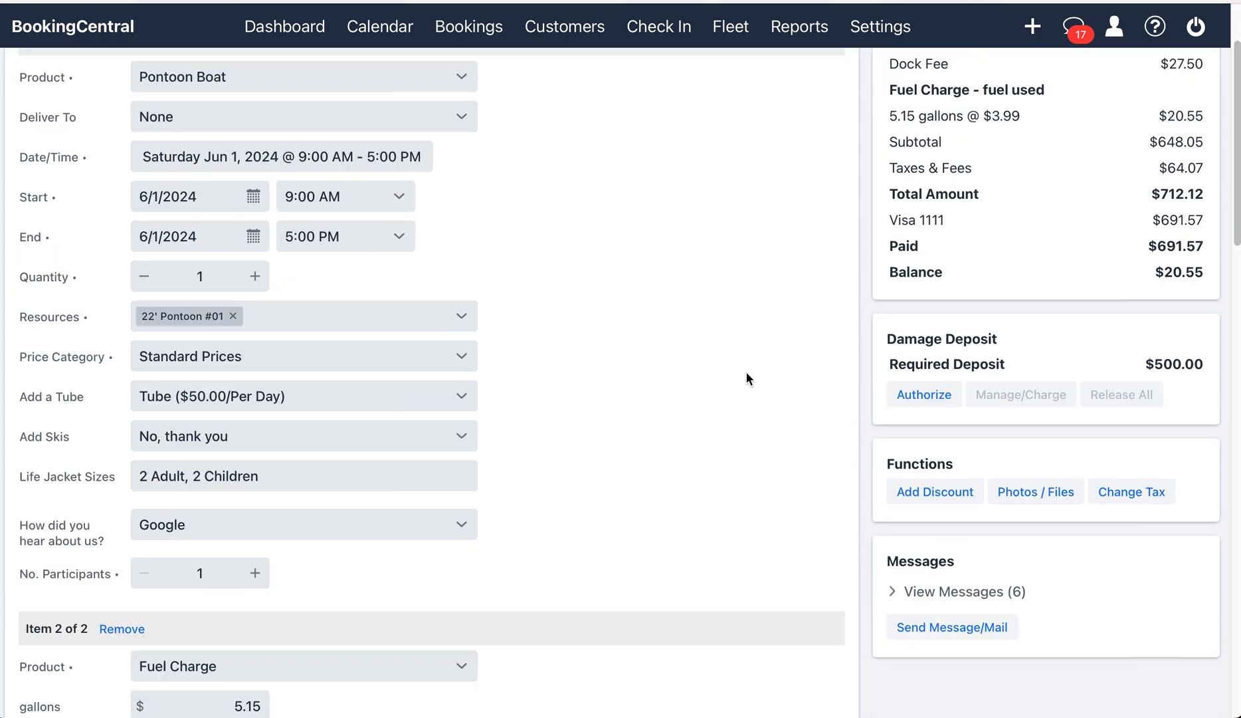
scroll(747, 374, down, 14)
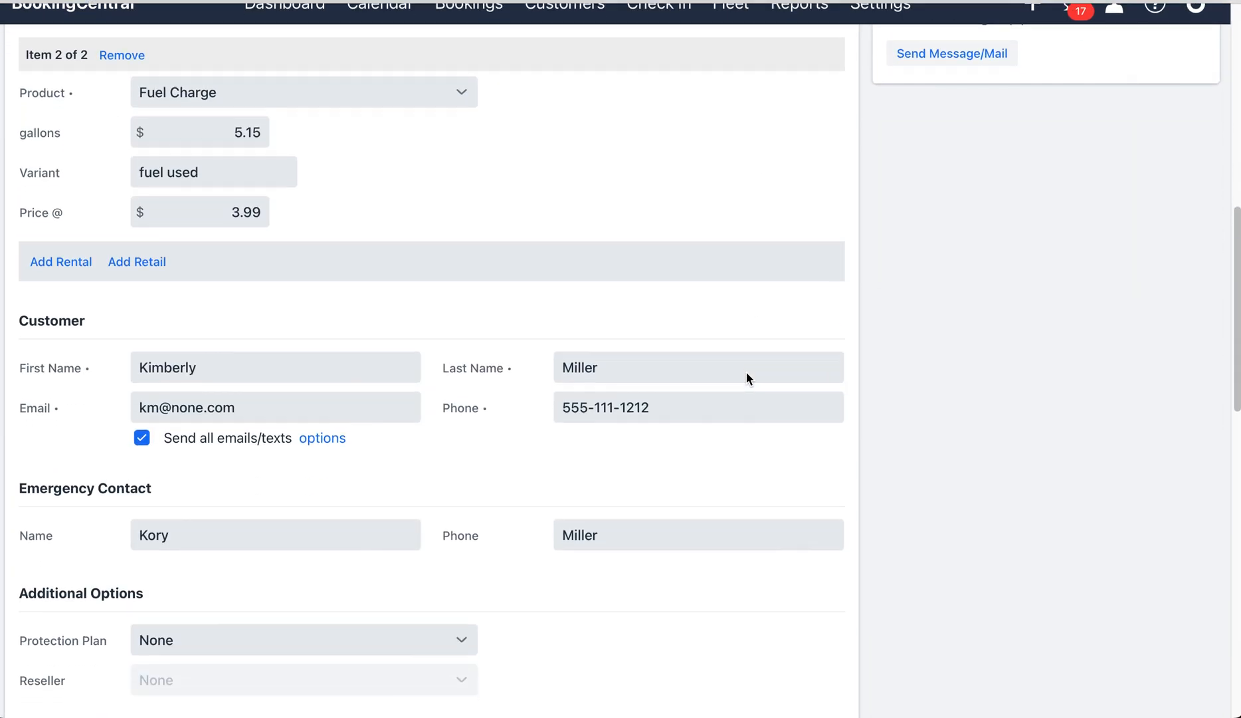
scroll(747, 378, down, 7)
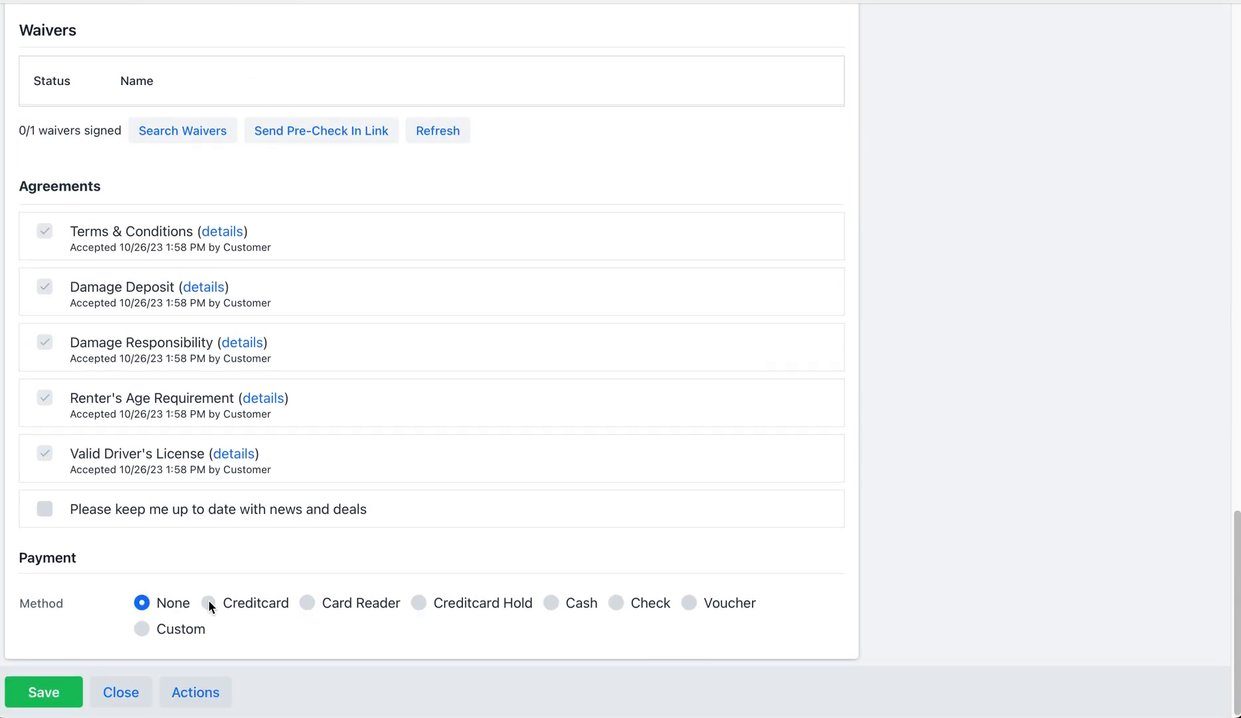
Step: Pay the $20.55 balance by Creditcard using the saved Visa card, and save the order
click(208, 601)
scroll(517, 433, down, 1)
scroll(561, 398, down, 1)
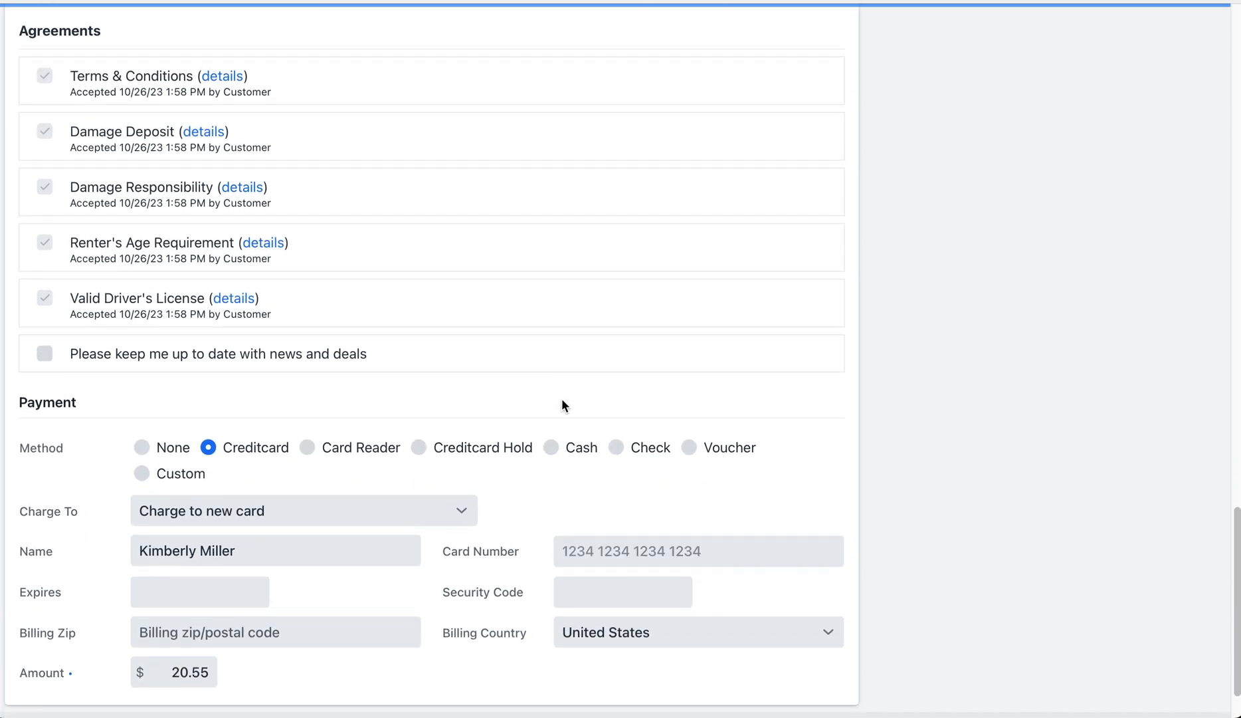
scroll(562, 404, down, 1)
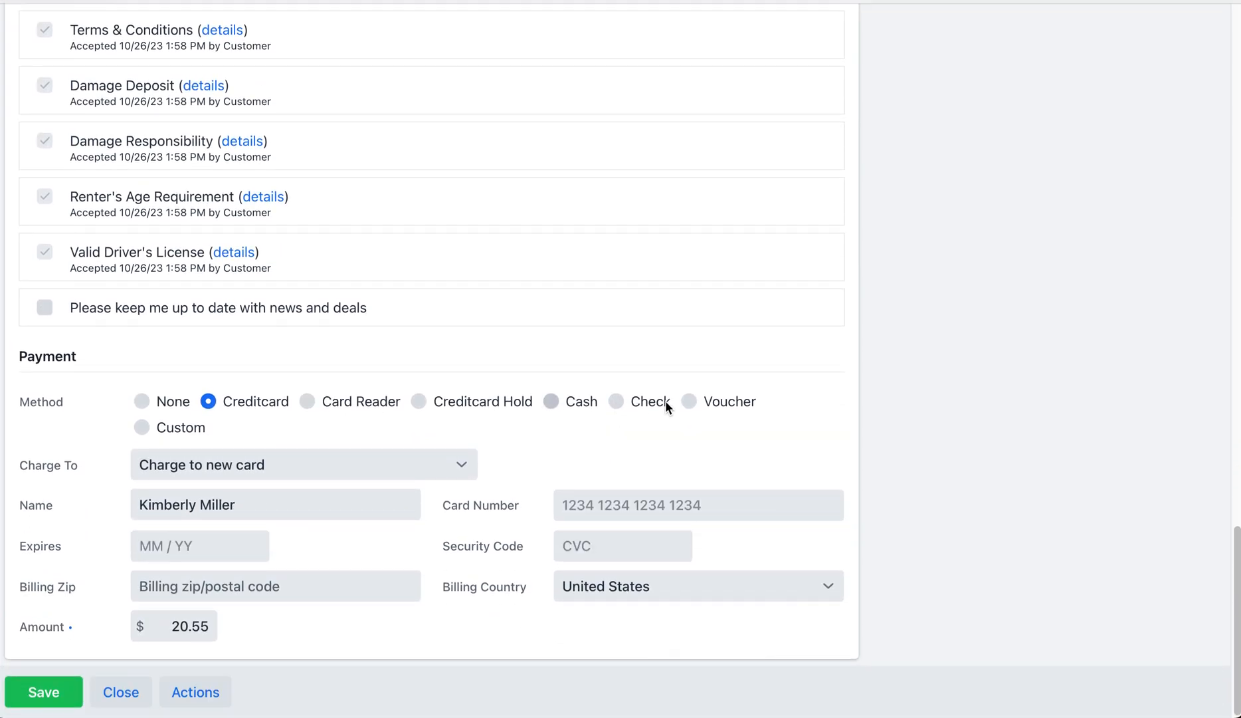
click(459, 464)
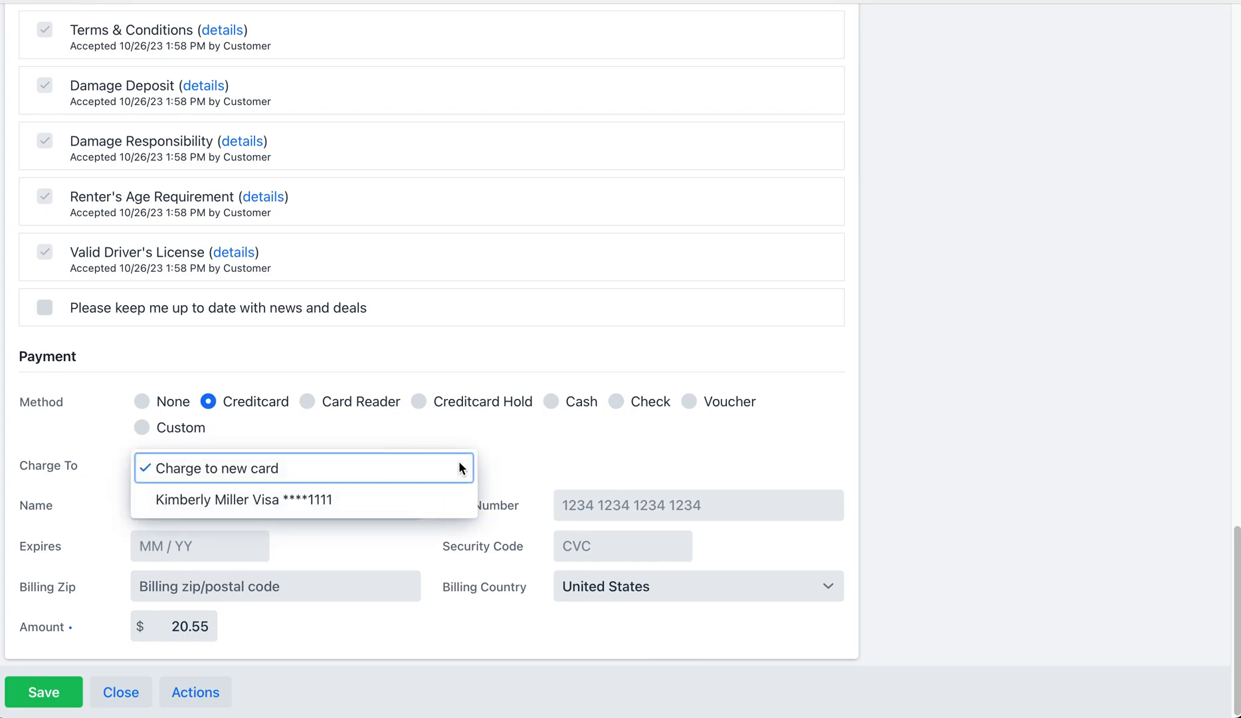
click(315, 500)
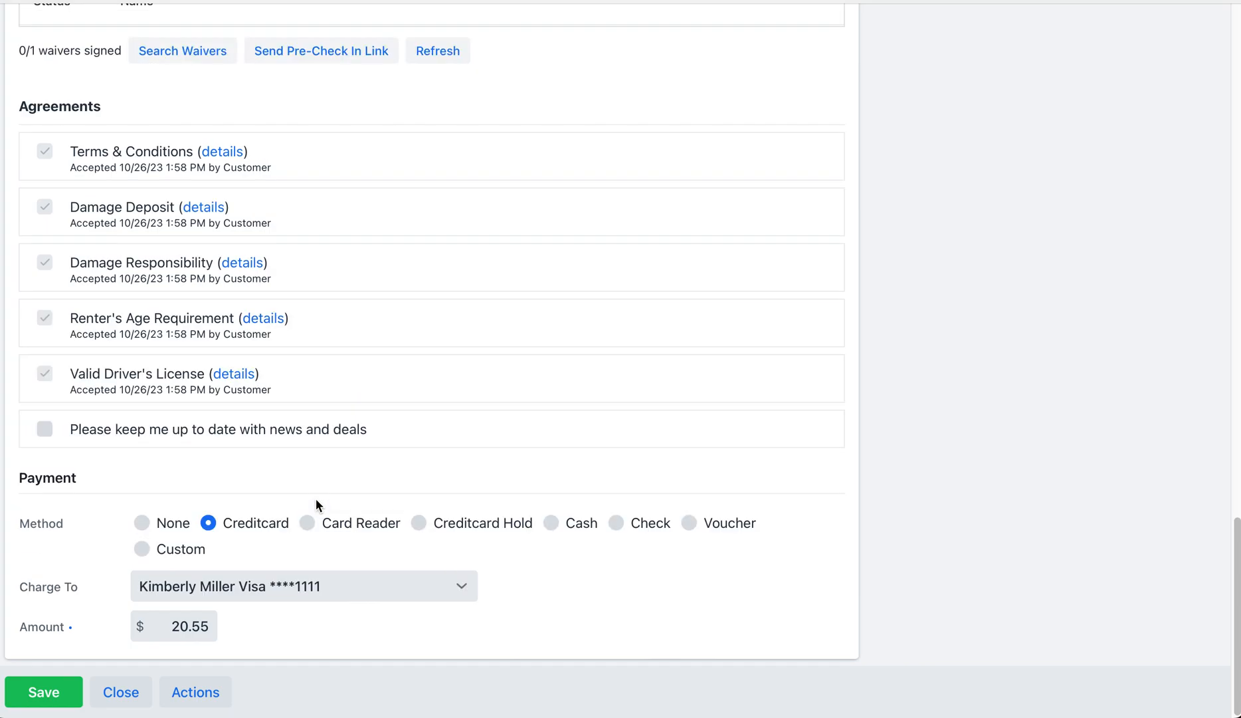
click(51, 694)
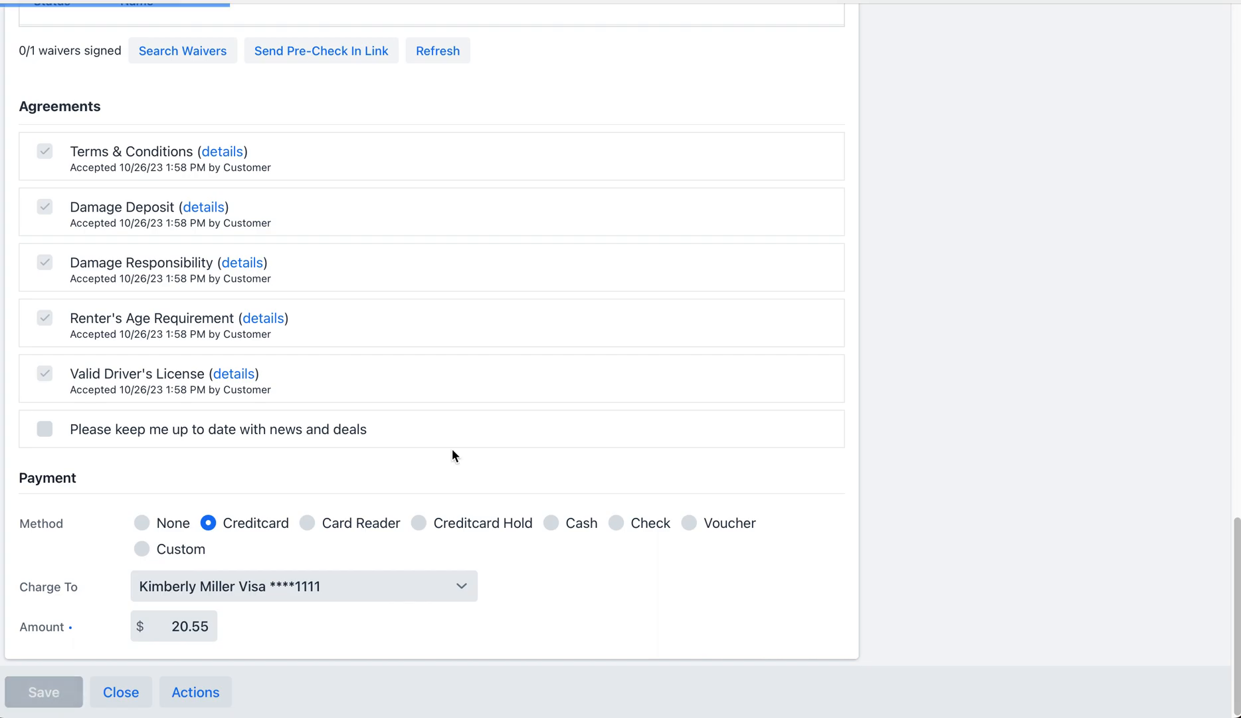